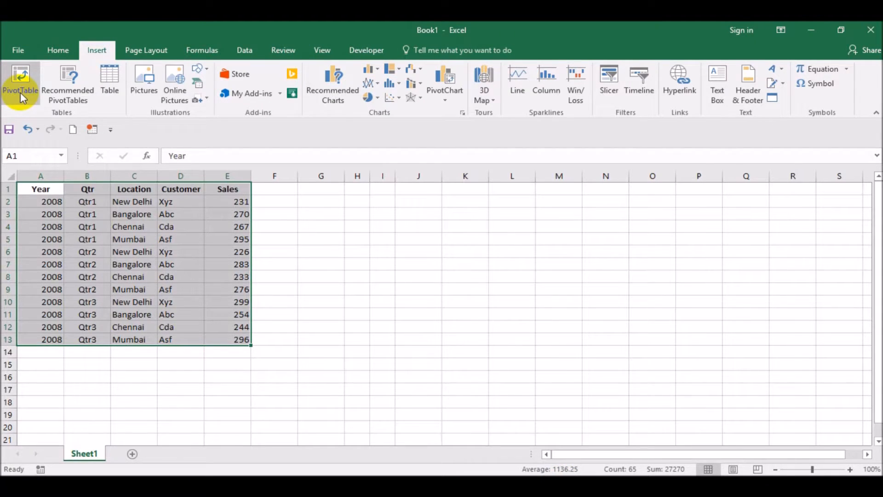
click(425, 238)
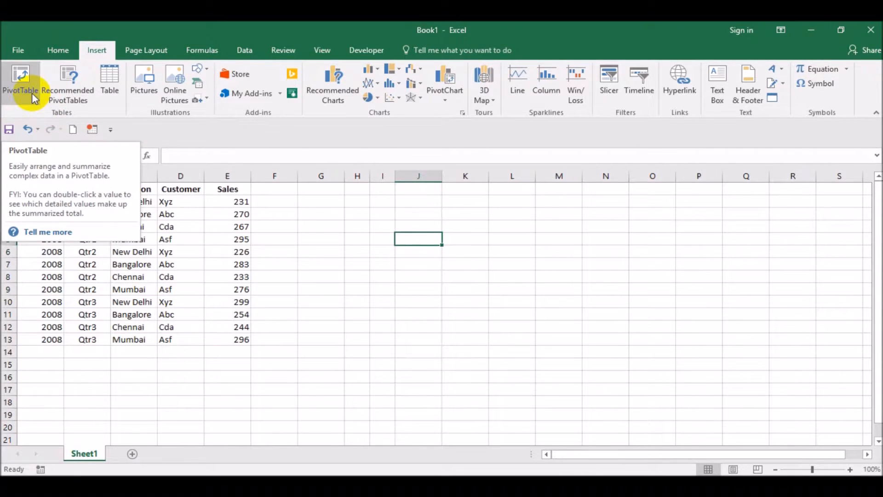
click(182, 263)
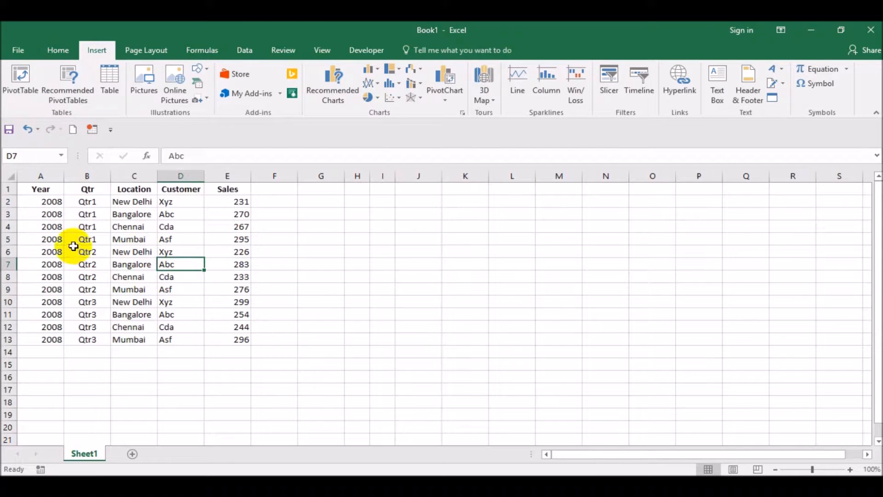
click(85, 226)
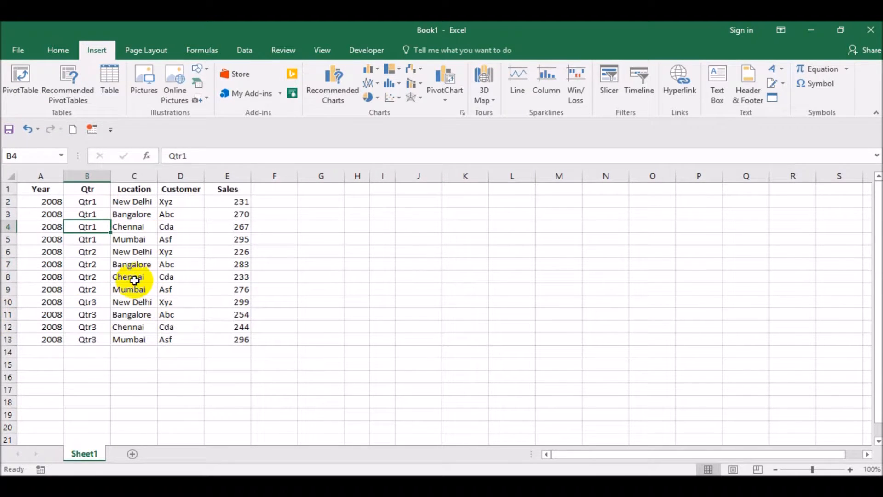
click(24, 76)
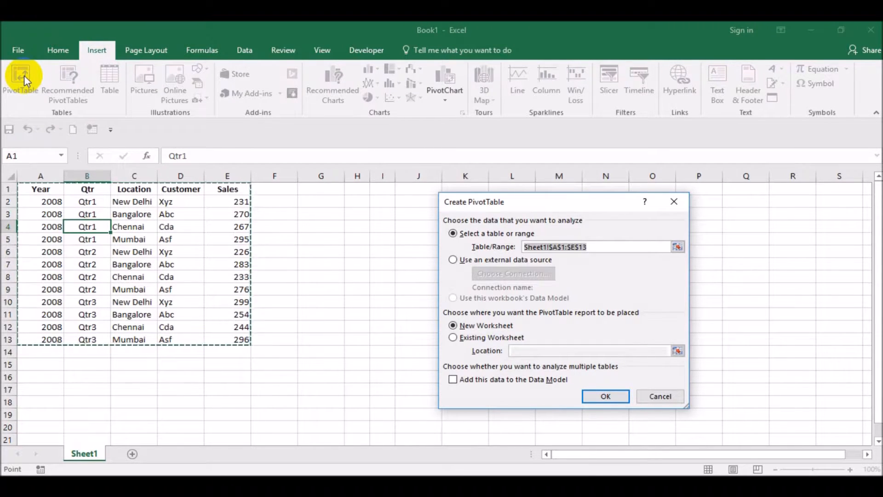
click(662, 402)
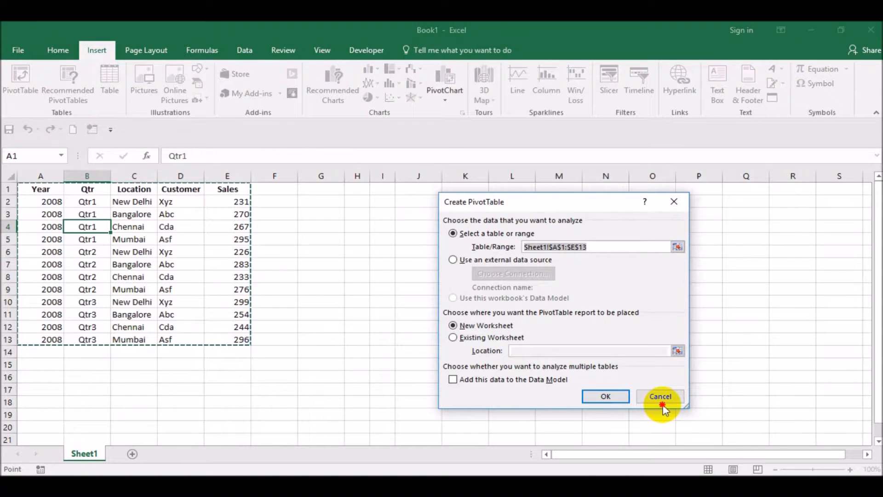
drag(28, 190, 224, 292)
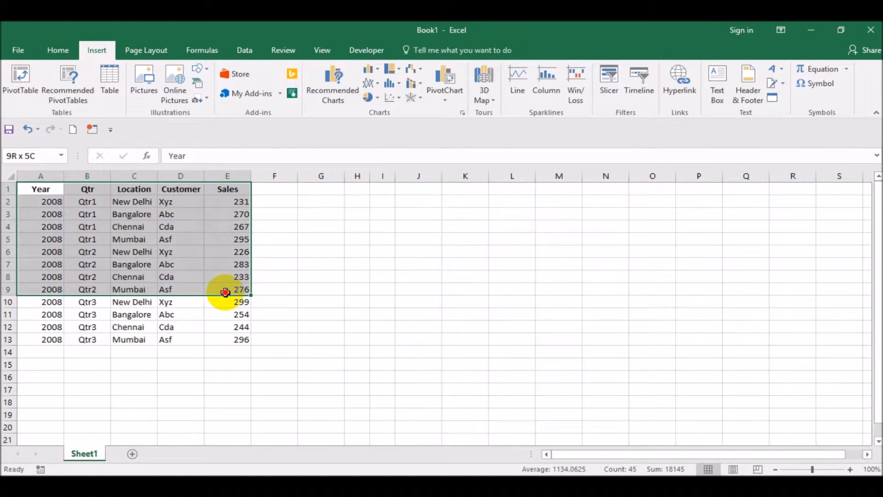
drag(225, 292, 224, 292)
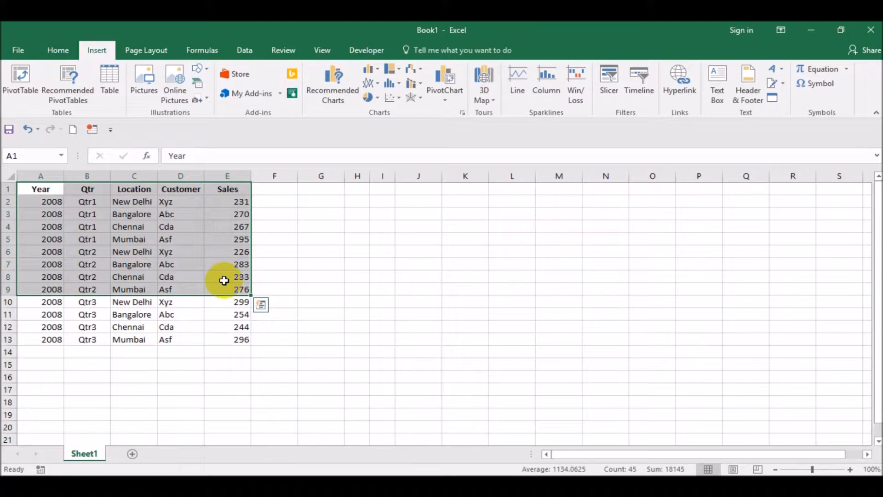
- Create a PivotTable from the sales data in Sheet1 A1:E13, placed on the existing worksheet at cell G1
click(60, 191)
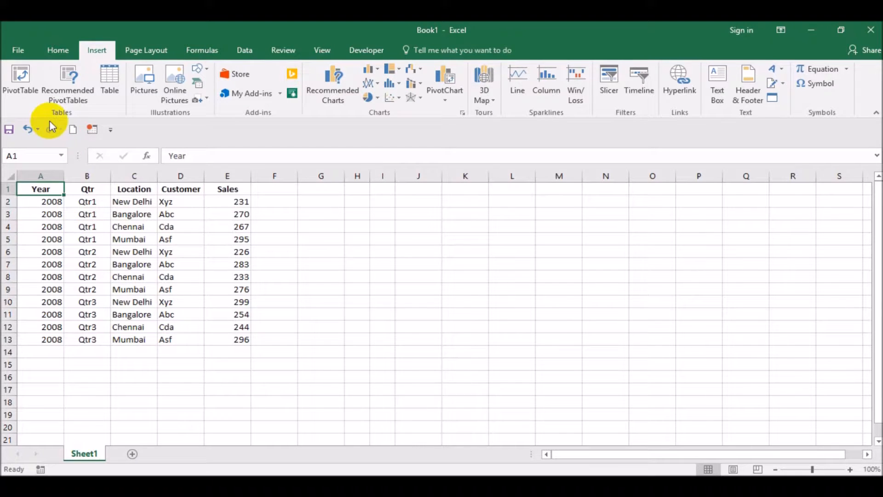
click(22, 87)
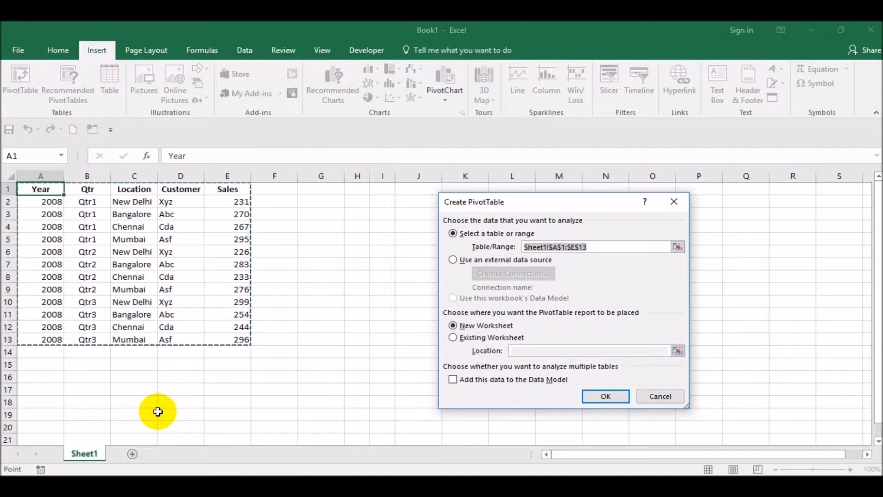
click(498, 338)
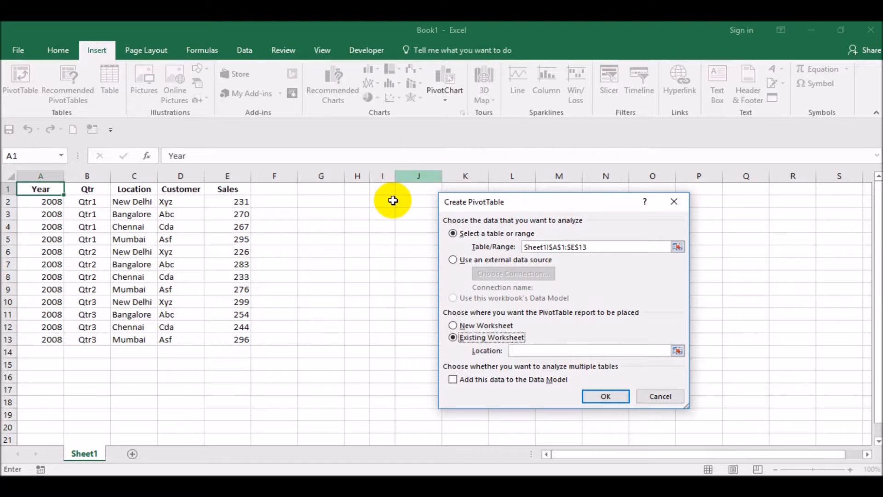
click(332, 193)
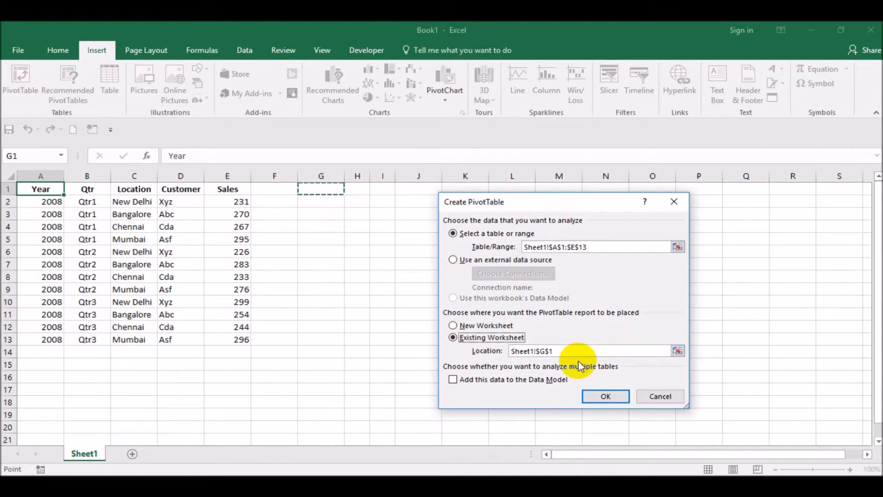
click(611, 394)
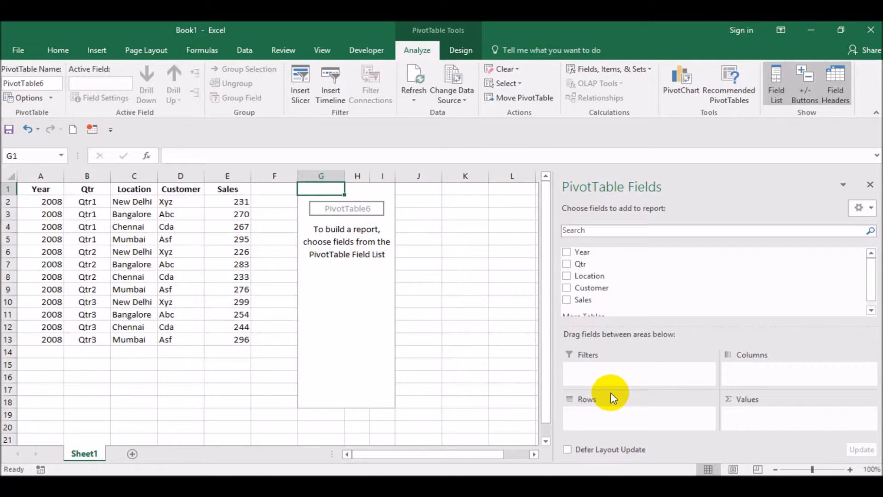
- Lay out the PivotTable with Year and Customer as rows, Qtr as columns, and the sum of Sales as values
click(773, 418)
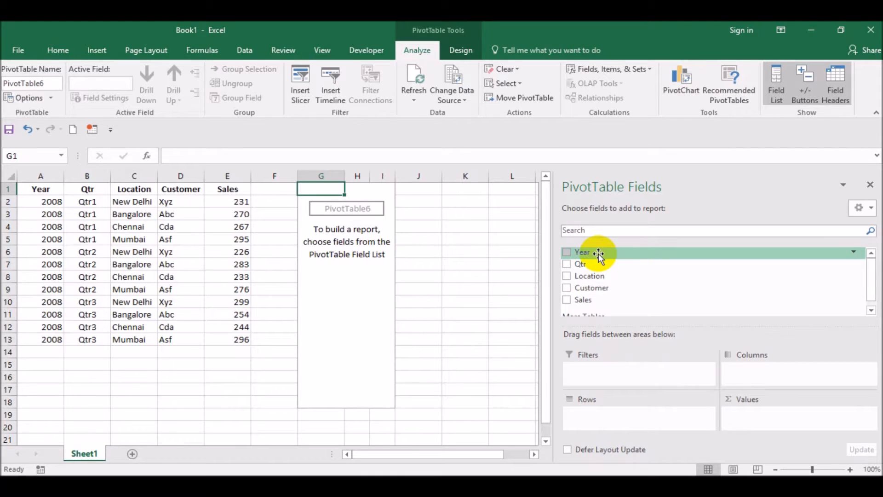
drag(598, 253, 633, 414)
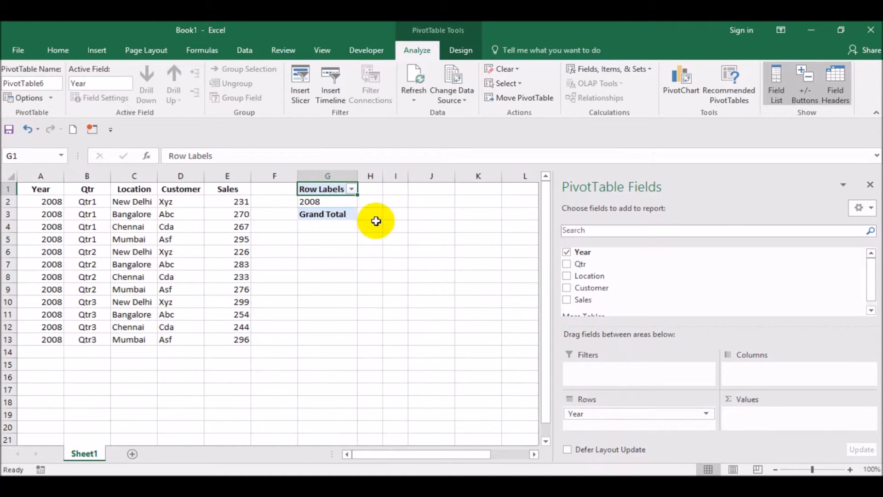
drag(592, 299, 828, 416)
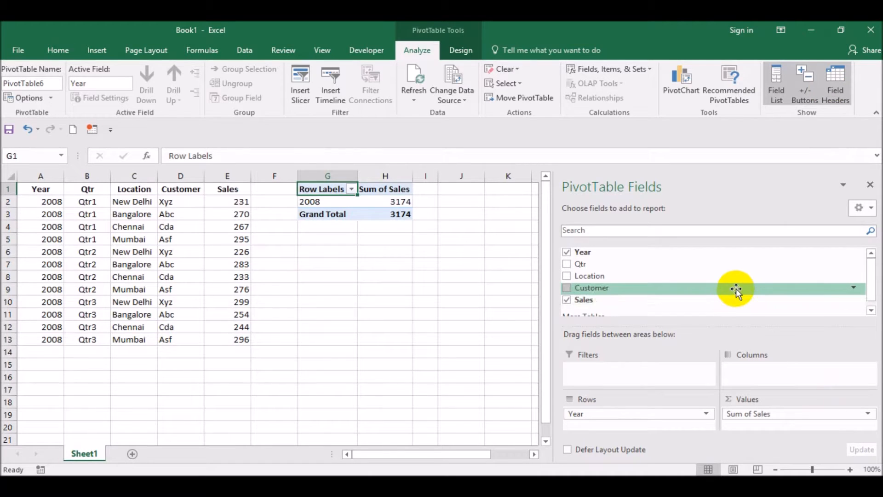
drag(733, 290, 682, 414)
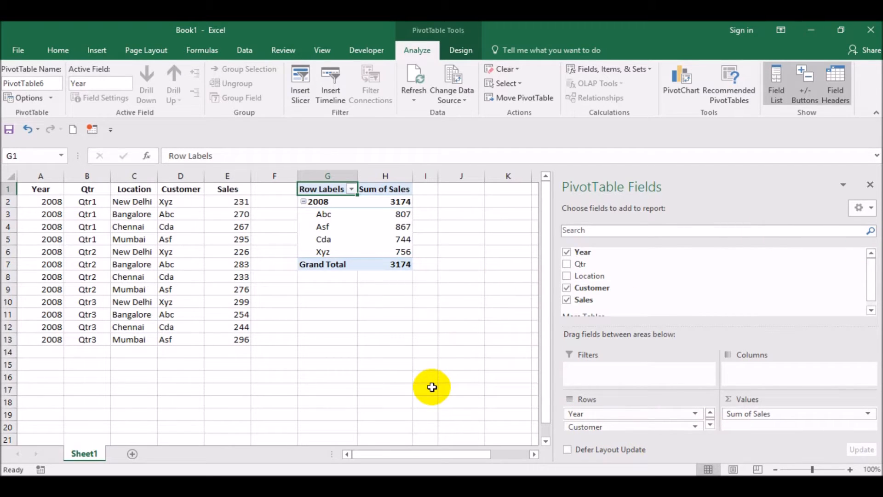
drag(575, 266, 763, 370)
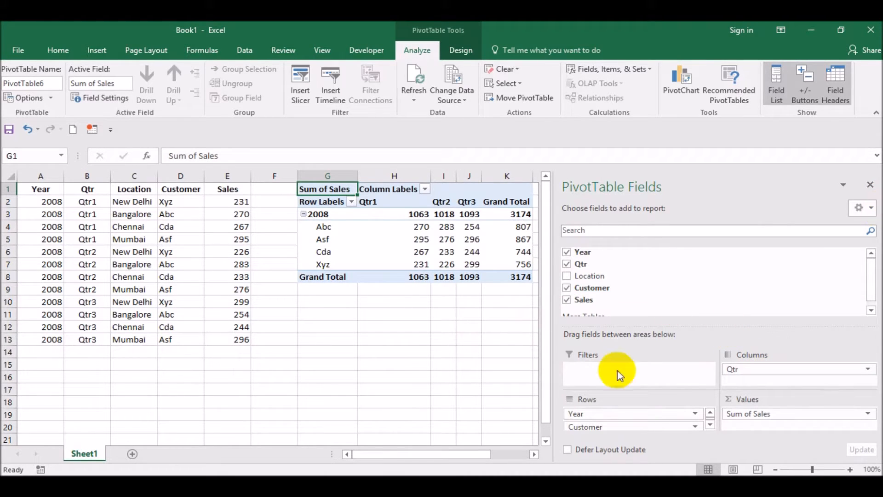
- Examine the PivotTable's year and customer row labels, its quarter columns and the source data beside it
click(534, 455)
click(535, 454)
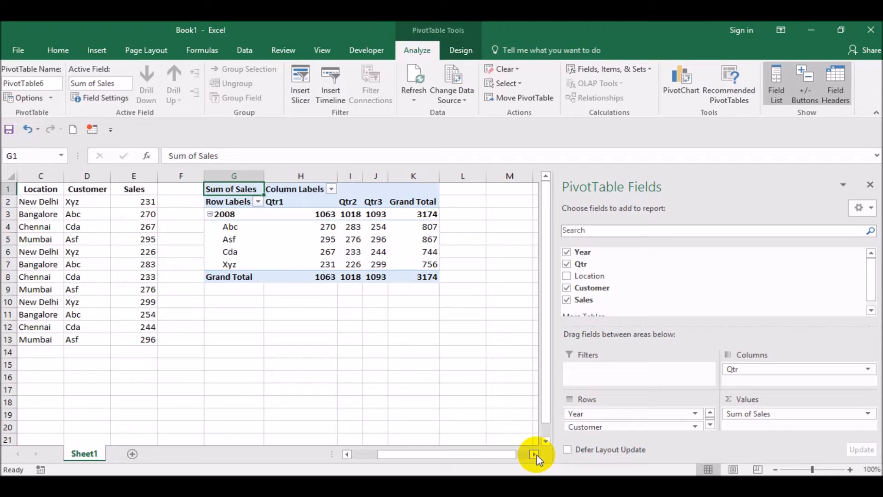
click(227, 216)
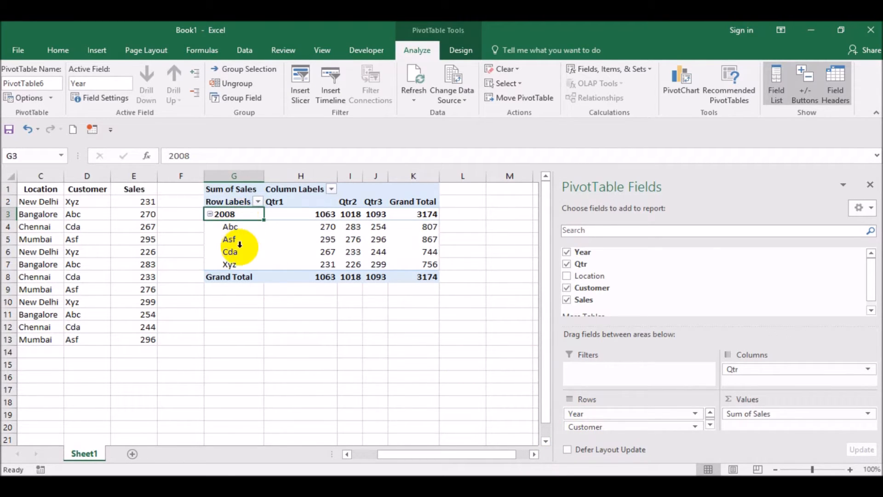
drag(246, 226, 256, 255)
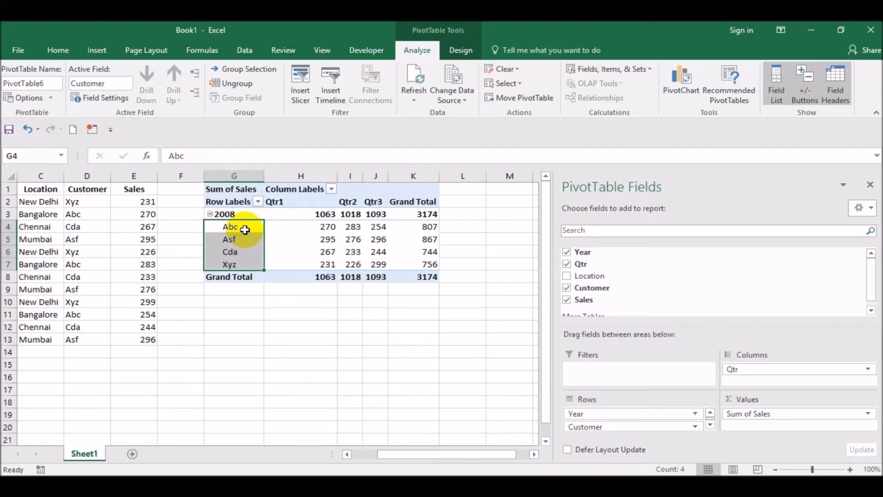
click(316, 202)
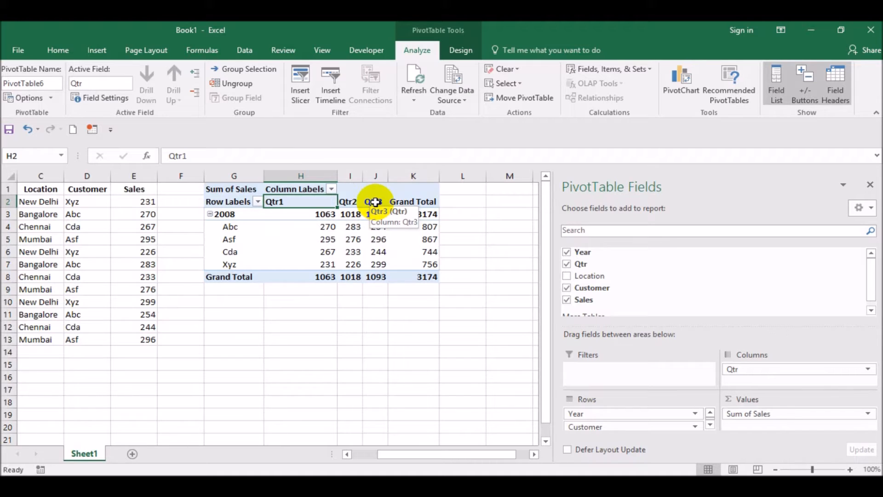
click(468, 288)
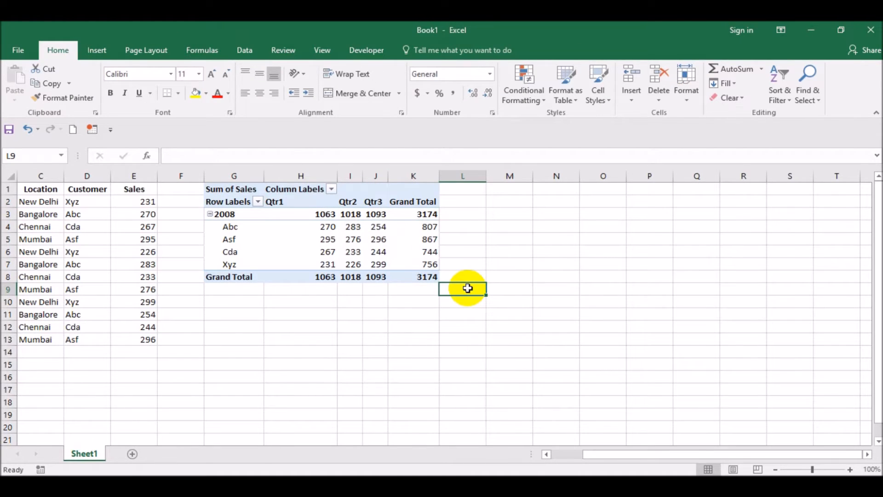
key(ctrl+Home)
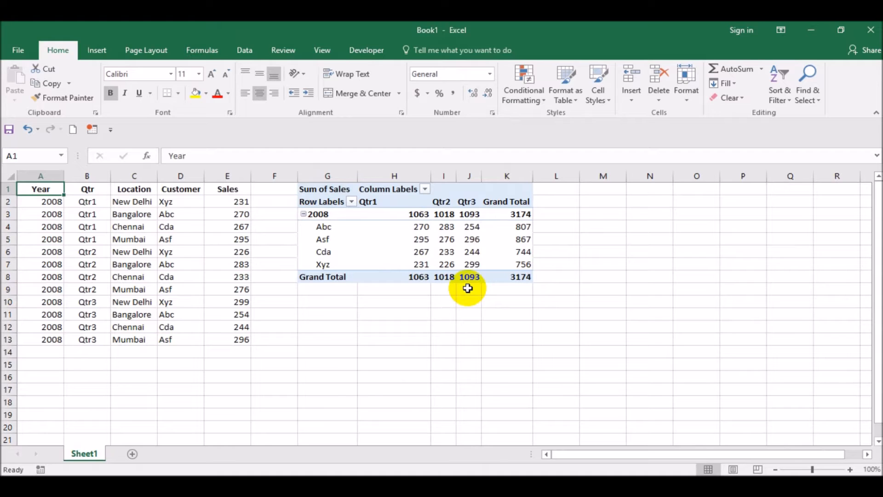
click(495, 316)
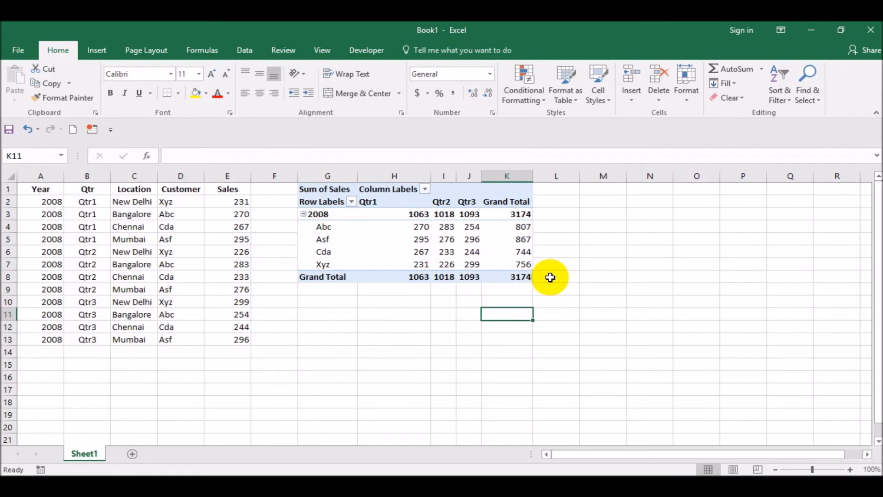
- Add the Location field to the PivotTable as a report filter
click(515, 251)
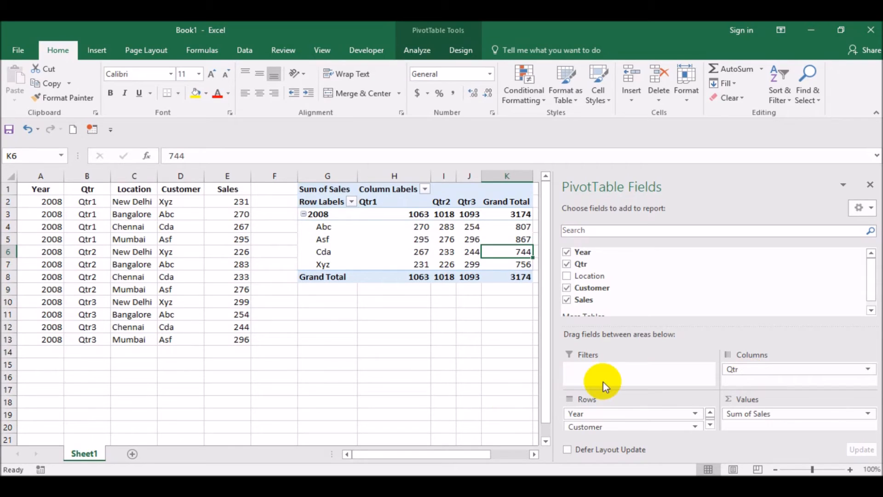
click(439, 225)
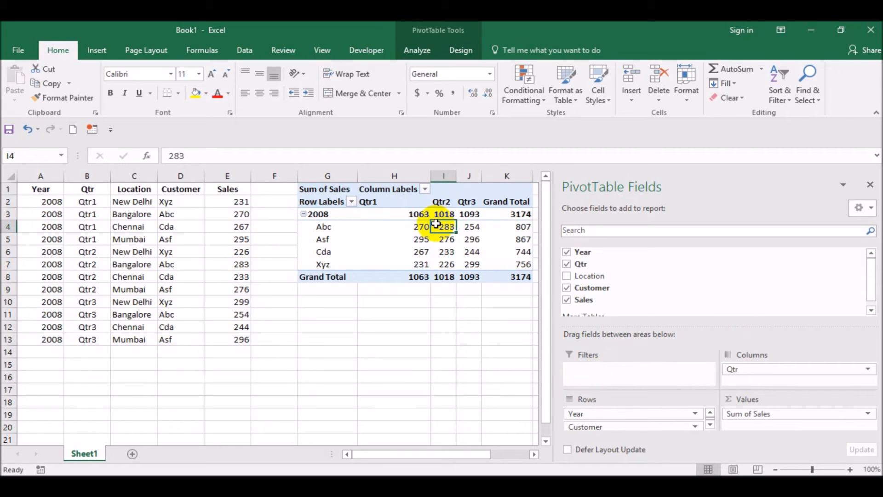
click(534, 455)
click(535, 454)
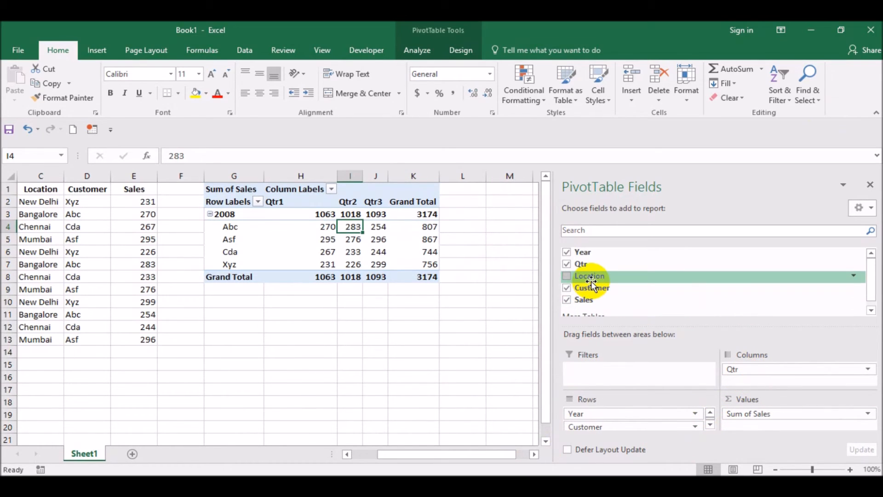
drag(591, 282, 610, 366)
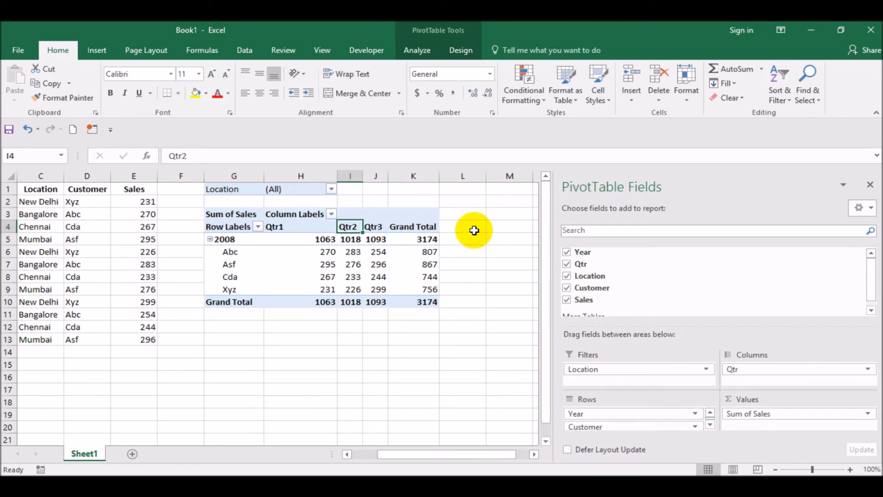
- Filter the PivotTable report by Location to Bangalore only
click(331, 189)
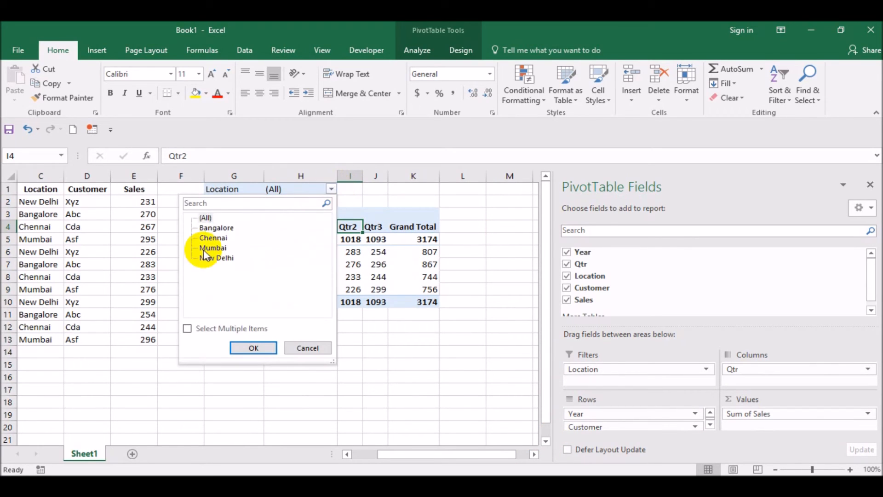
click(217, 227)
click(257, 346)
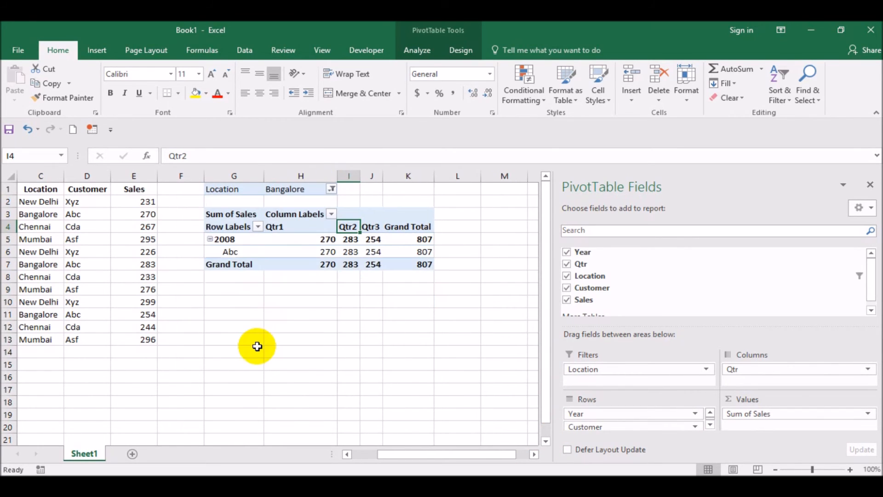